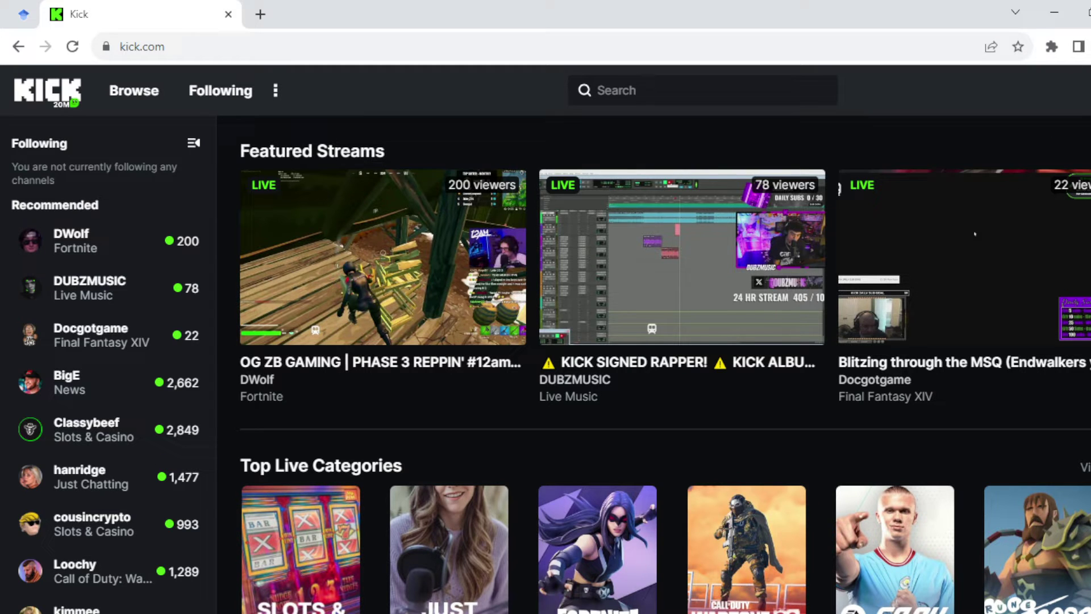
Open the account dropdown from the profile avatar on kick.com
{"action": "left_click", "coordinate": [1083, 90]}
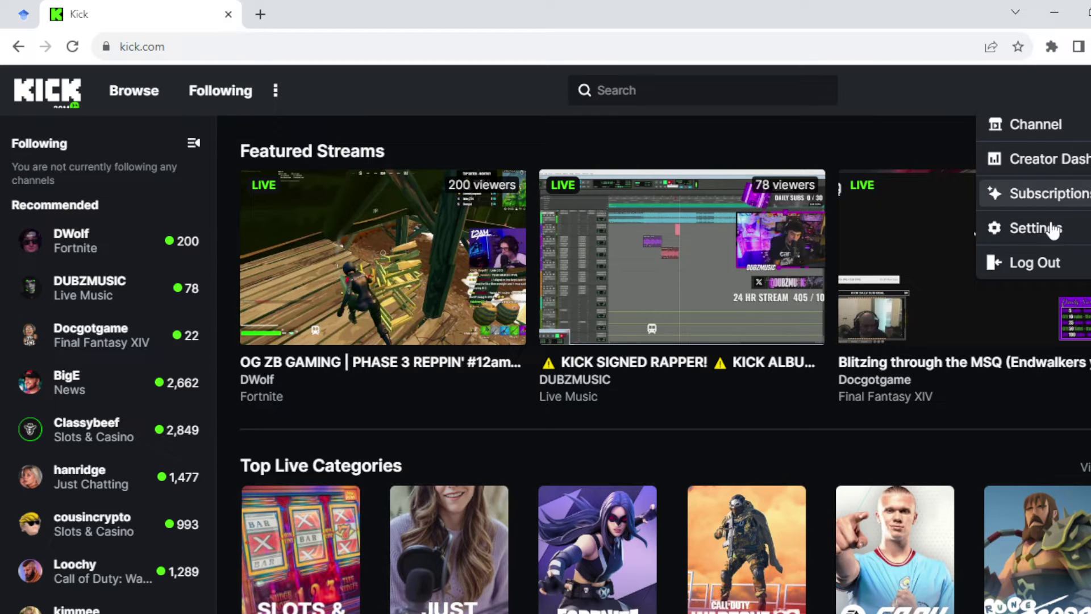
Go to the Creator Dashboard from the profile dropdown
{"action": "left_click", "coordinate": [1077, 170]}
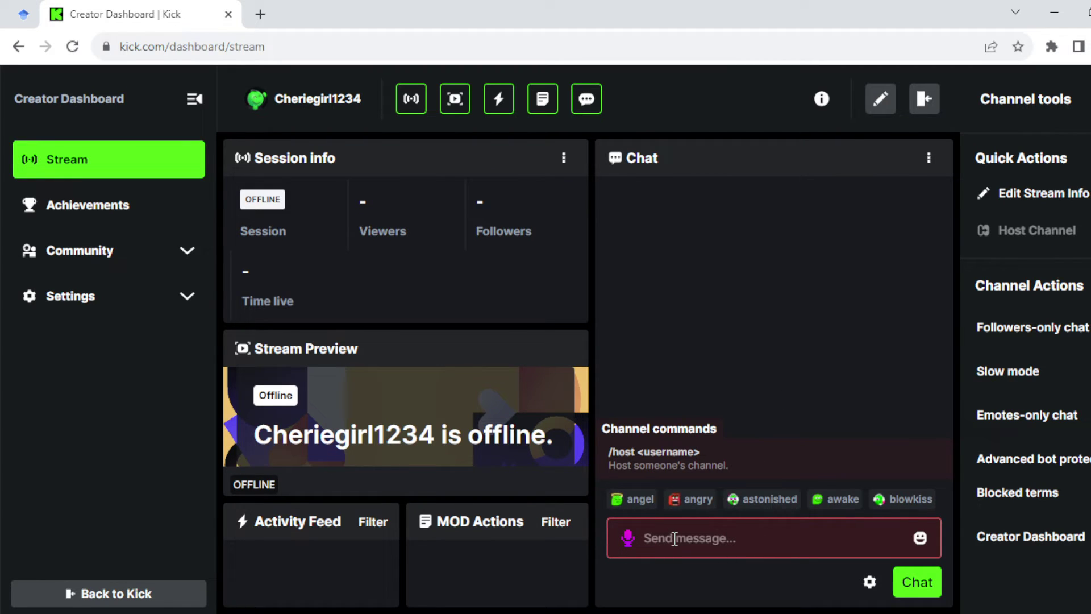
{"action": "left_click", "coordinate": [628, 539]}
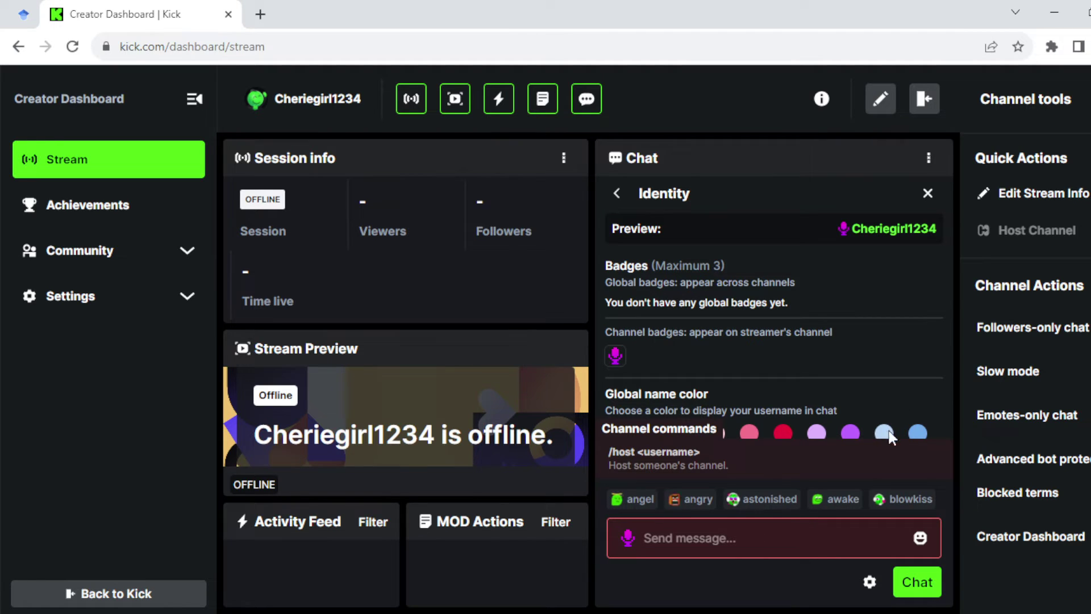
{"action": "left_click", "coordinate": [917, 435]}
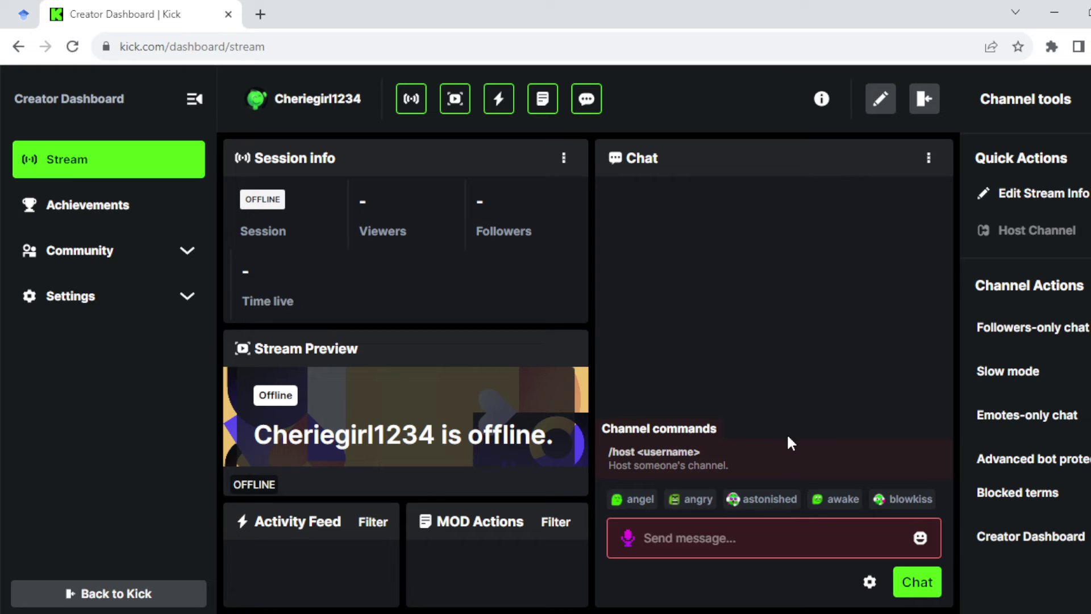
{"action": "left_click", "coordinate": [759, 535]}
{"action": "type", "text": "f"}
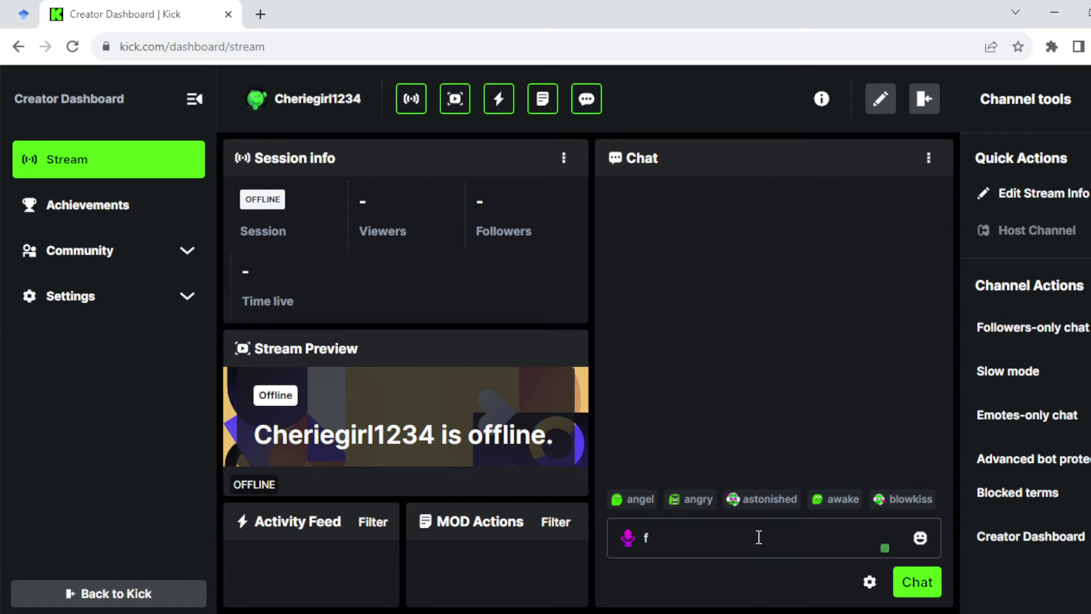
Change the chat identity's global name color from green to blue, then close the Identity panel
{"action": "left_click", "coordinate": [627, 539]}
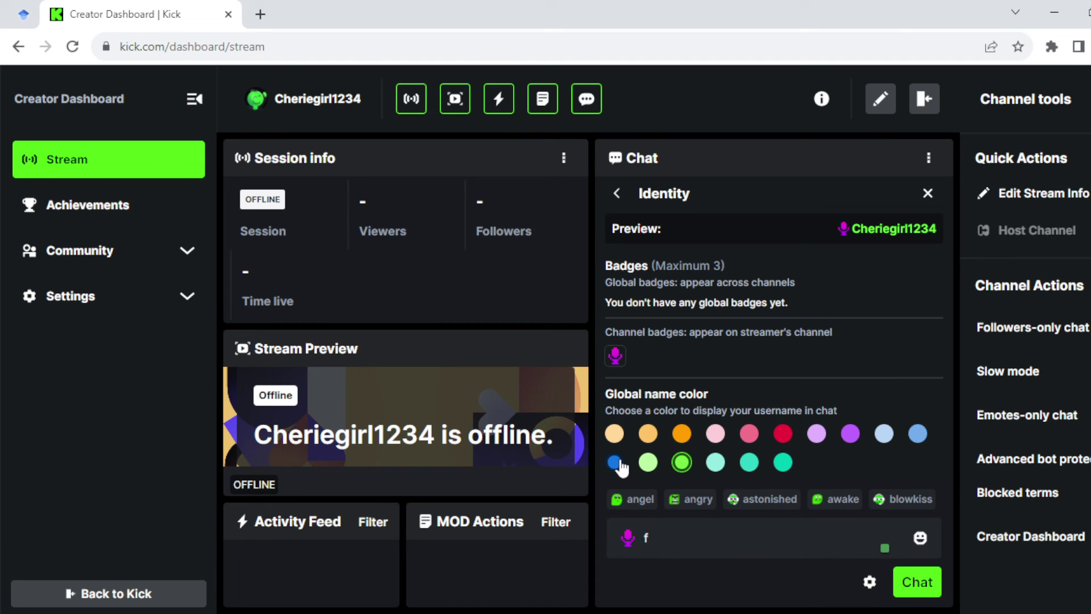
{"action": "left_click", "coordinate": [614, 463]}
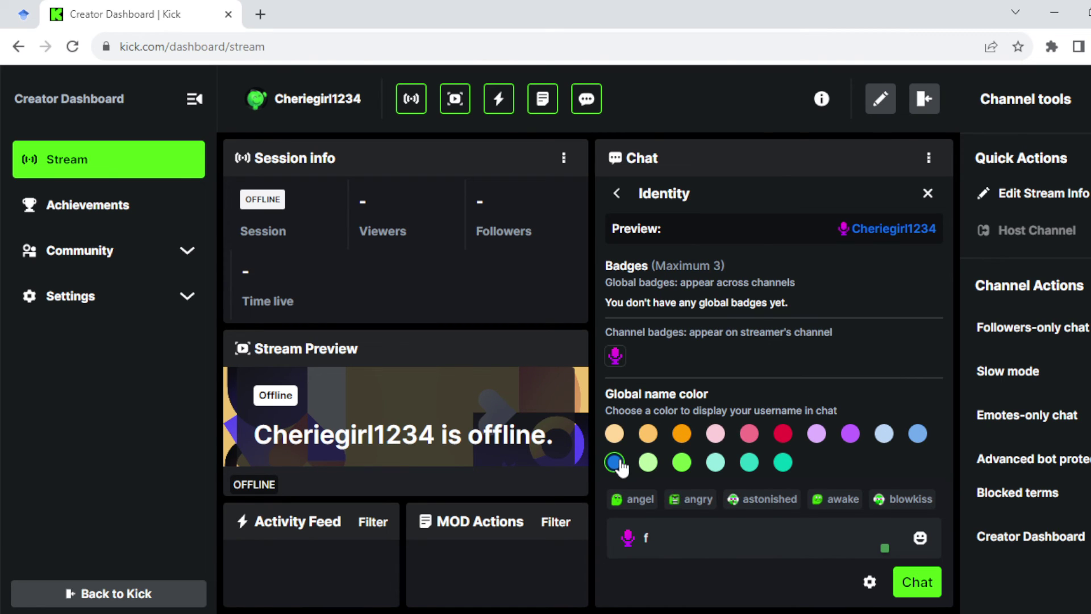
{"action": "left_click", "coordinate": [929, 195]}
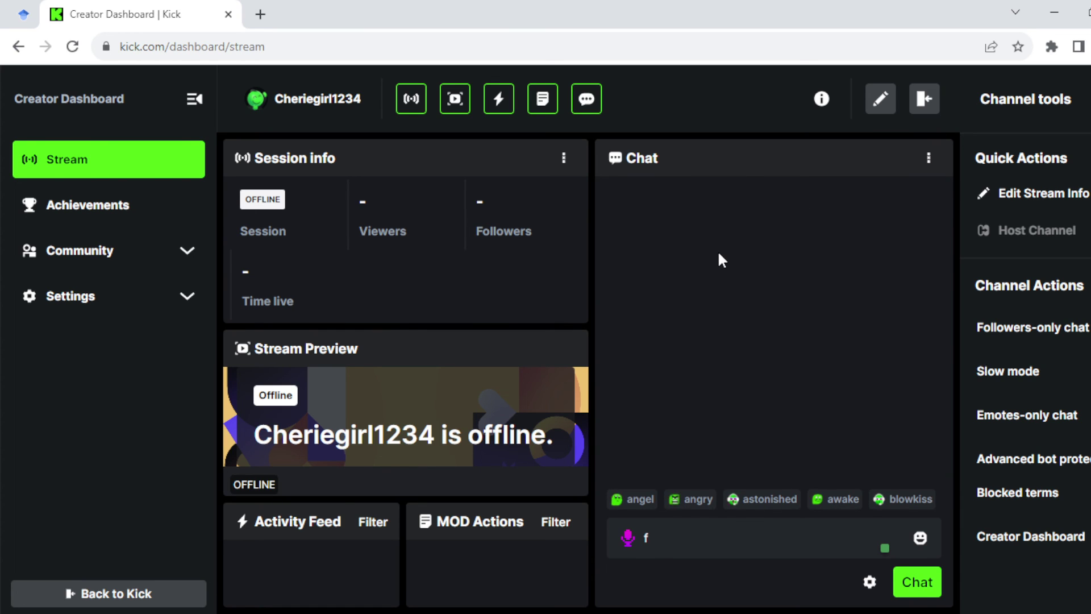